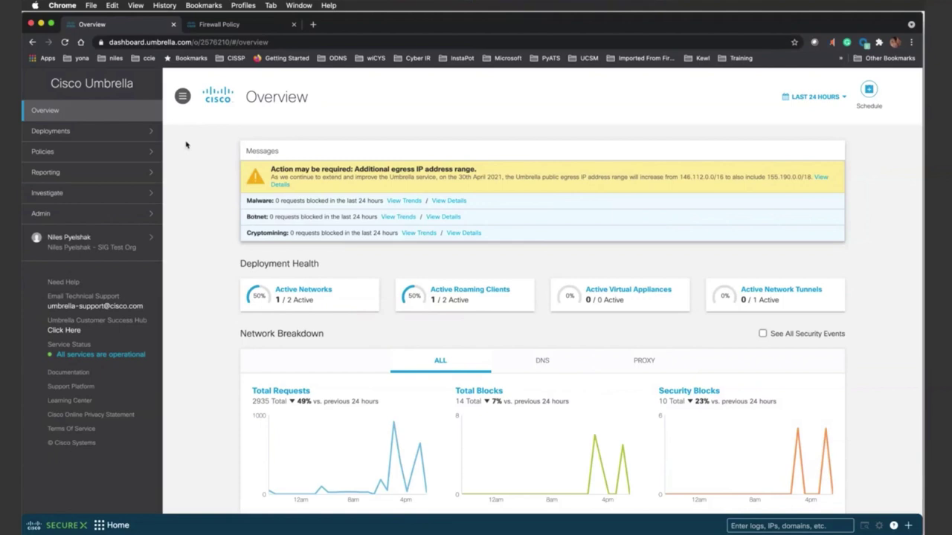
Go to the Firewall Policy page and open the configuration of its intrusion system.
left_click(109, 152)
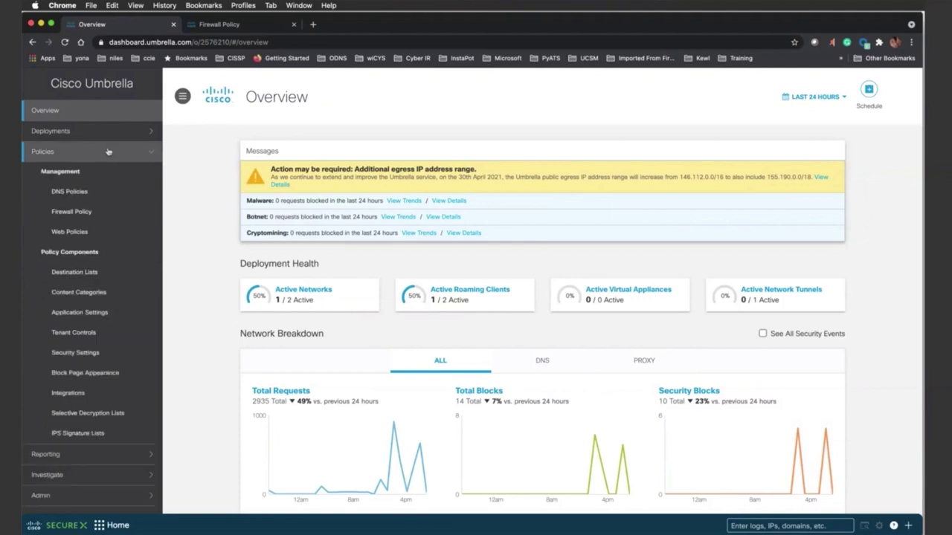
left_click(83, 215)
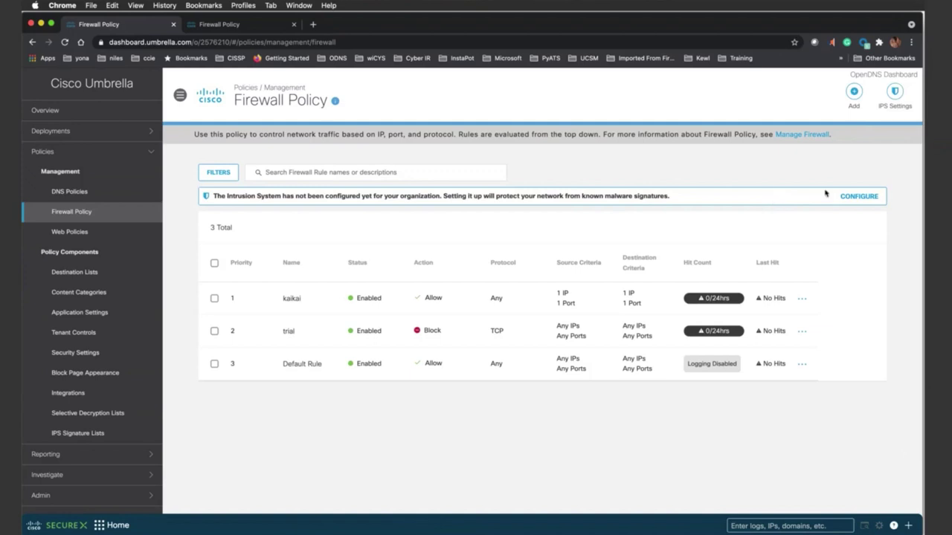
left_click(855, 198)
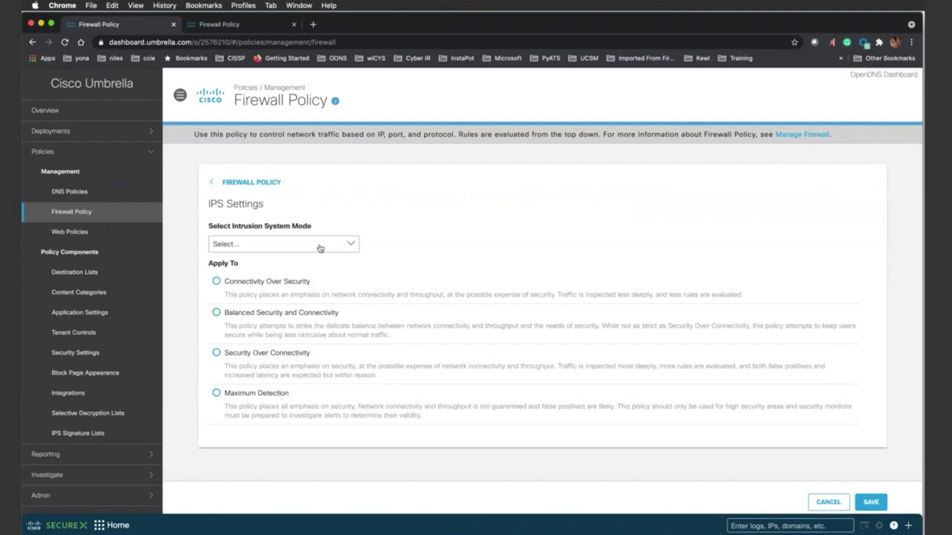
Set the intrusion system mode to Protection, apply it to Security Over Connectivity, and save the IPS settings.
left_click(342, 246)
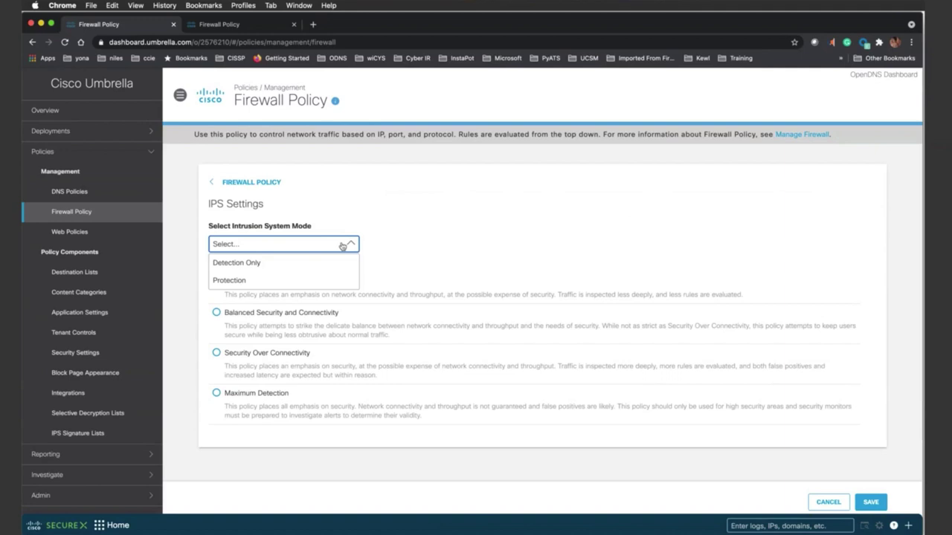
left_click(314, 278)
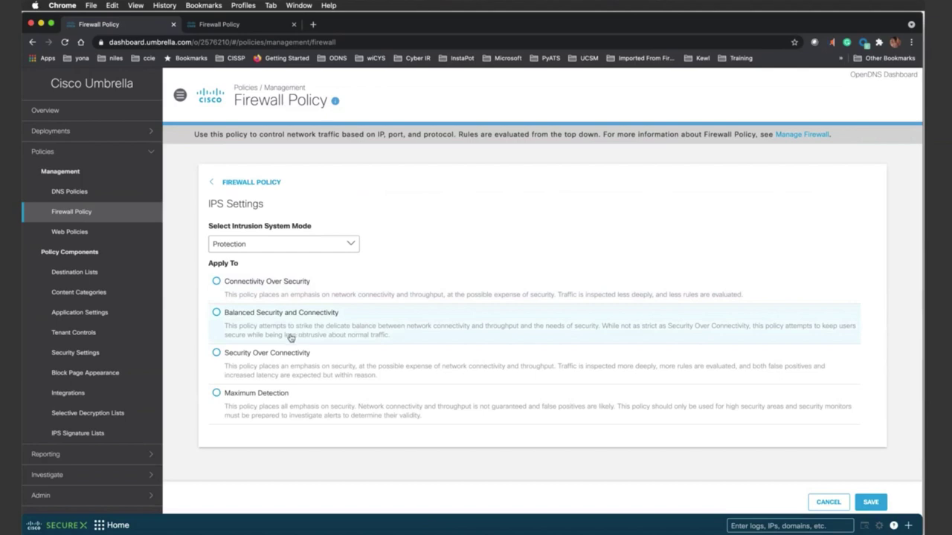
left_click(216, 353)
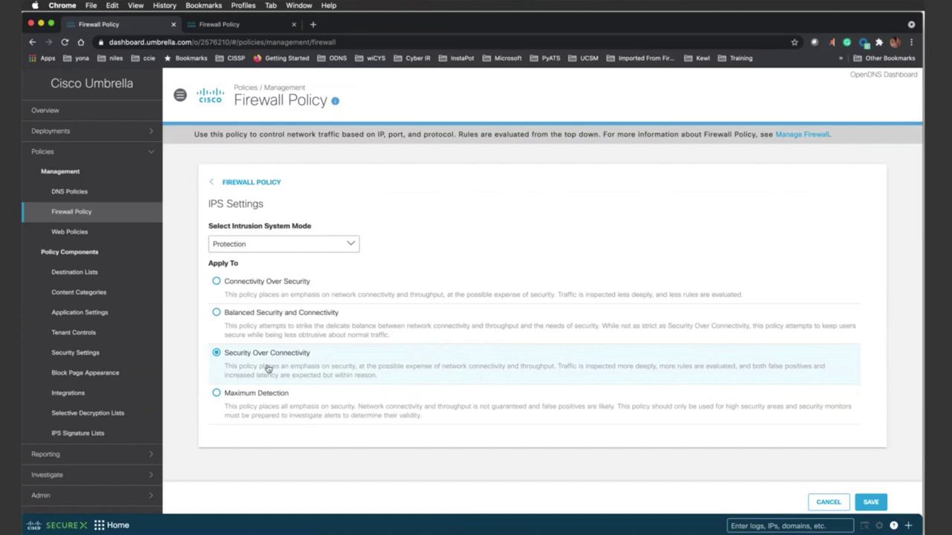
left_click(871, 504)
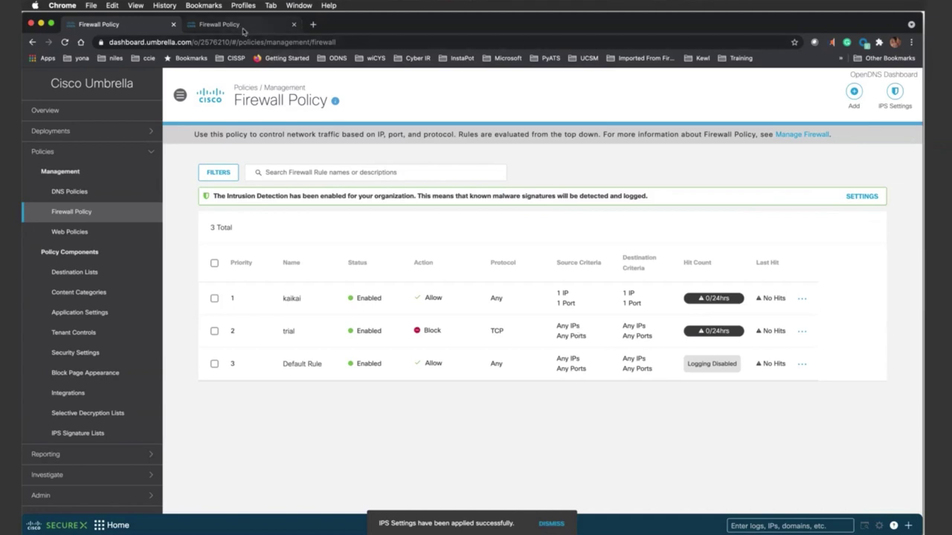
Switch to the other organization's open dashboard and bring up its Activity Search report.
left_click(227, 24)
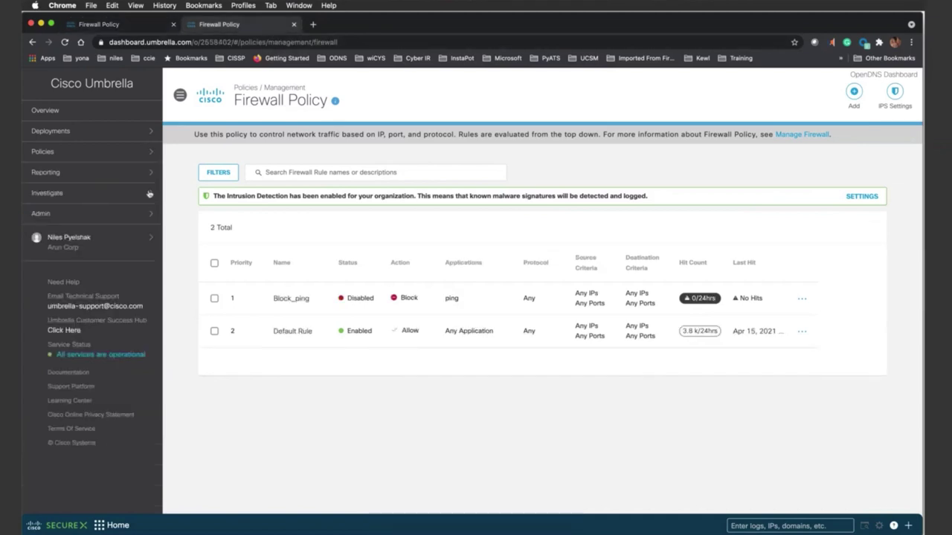
left_click(68, 174)
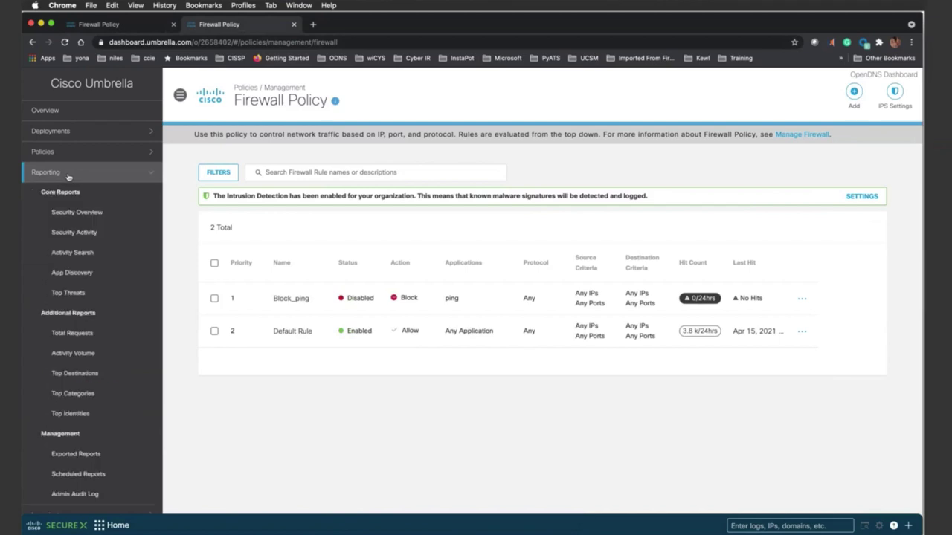
left_click(69, 255)
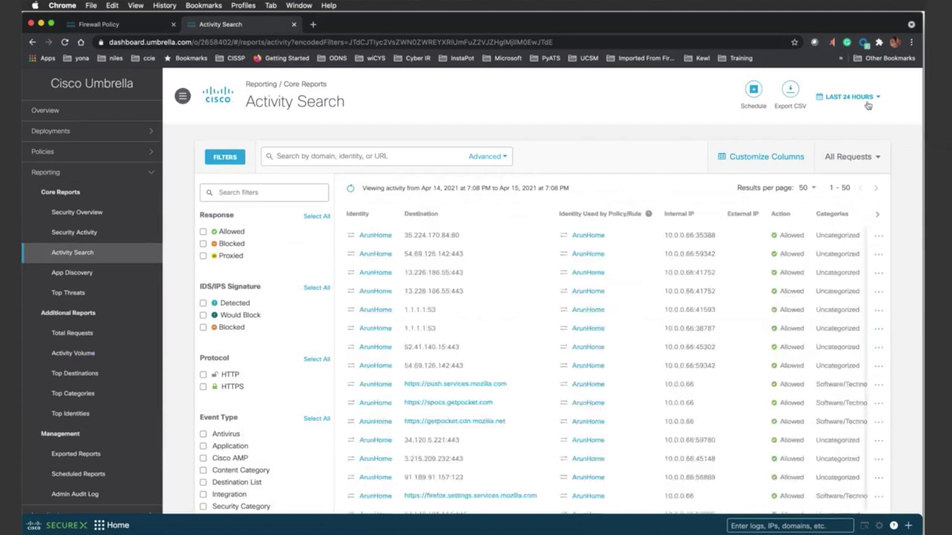
Set the Activity Search period to the last 30 days and show only IDS/IPS logs.
left_click(867, 98)
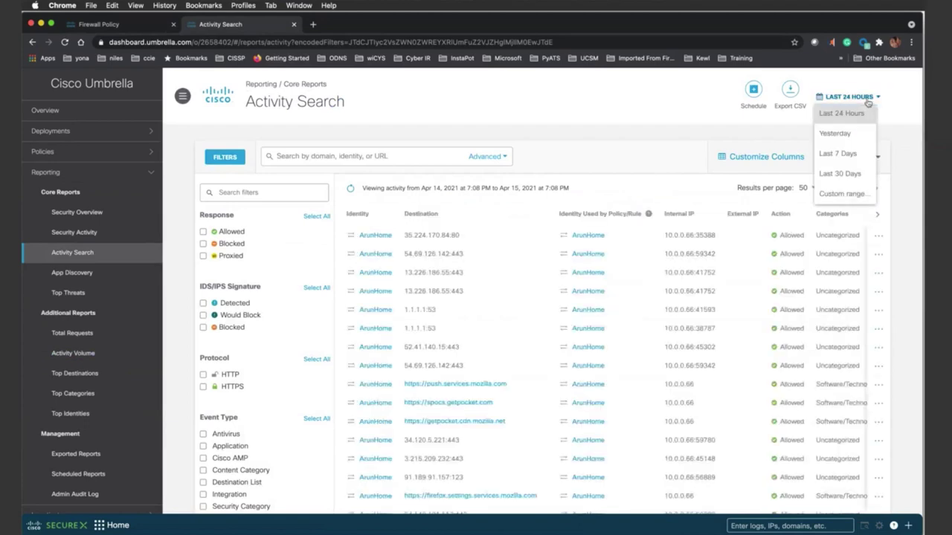
left_click(851, 175)
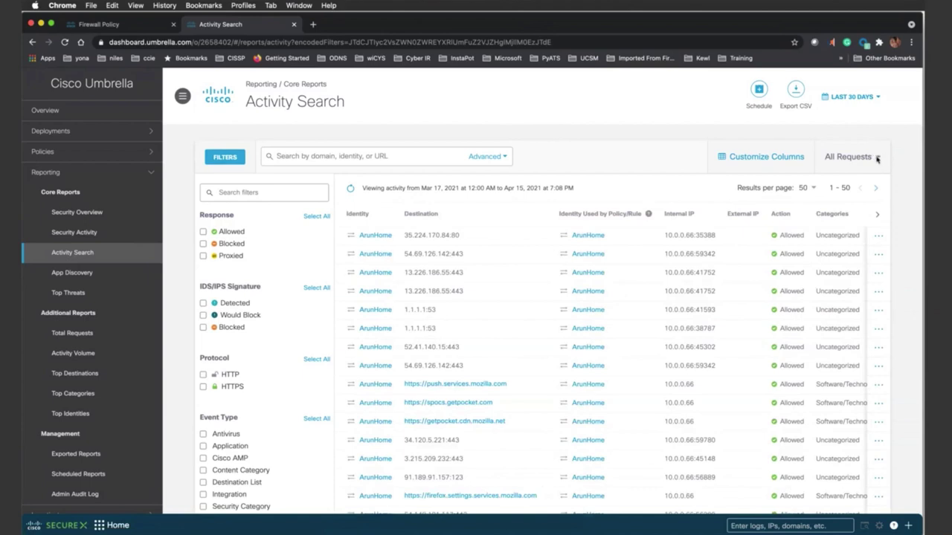
left_click(876, 157)
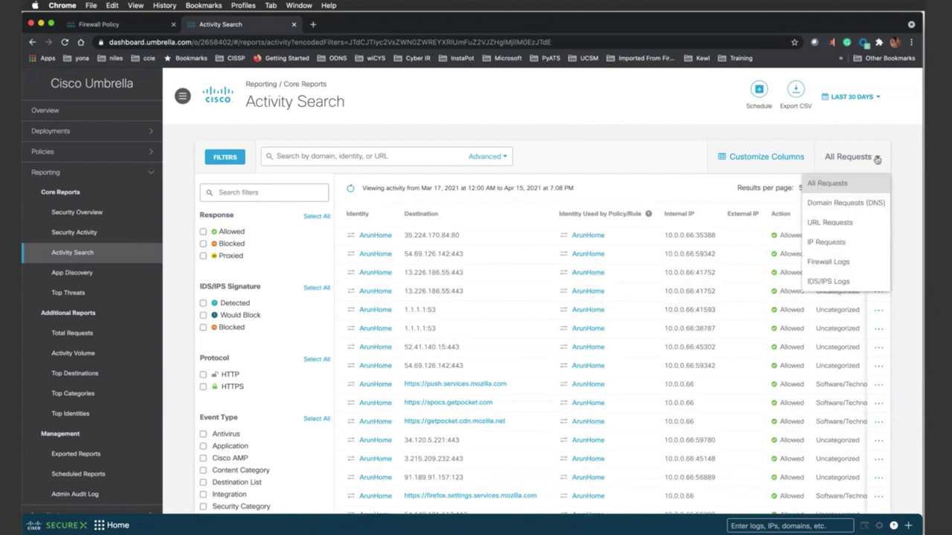
left_click(848, 282)
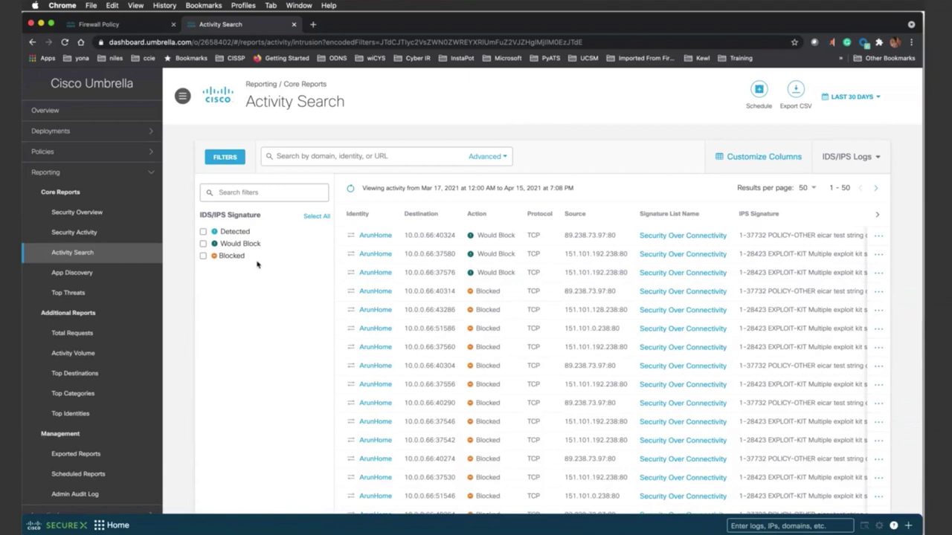
Examine the IDS/IPS log entries, including the signature filter options, actions, sources, signature list names, IPS signatures and dates.
left_click(203, 231)
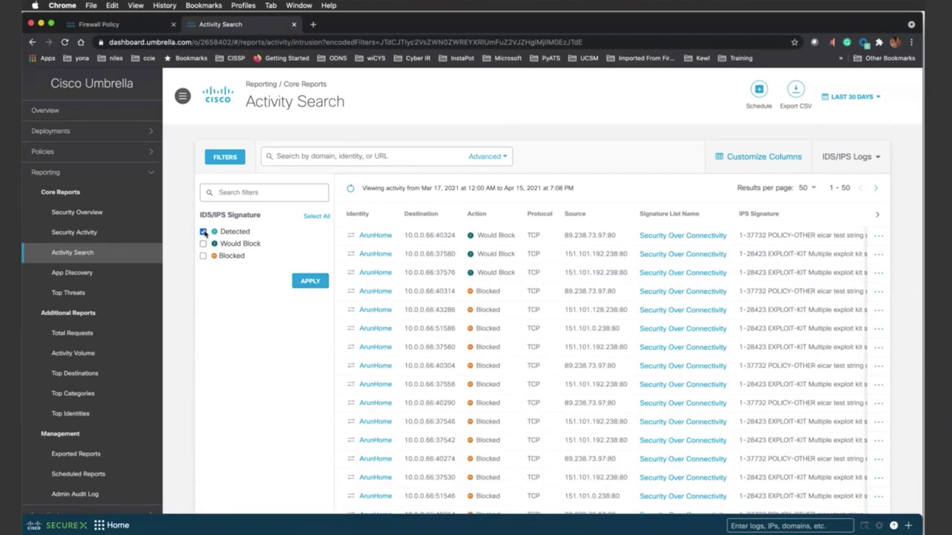
left_click(204, 232)
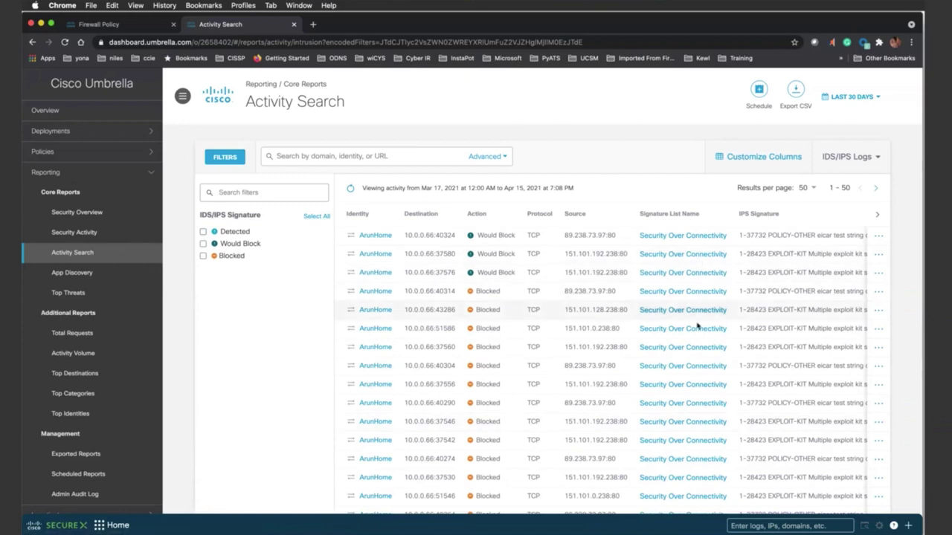
scroll(662, 386, "down", 2)
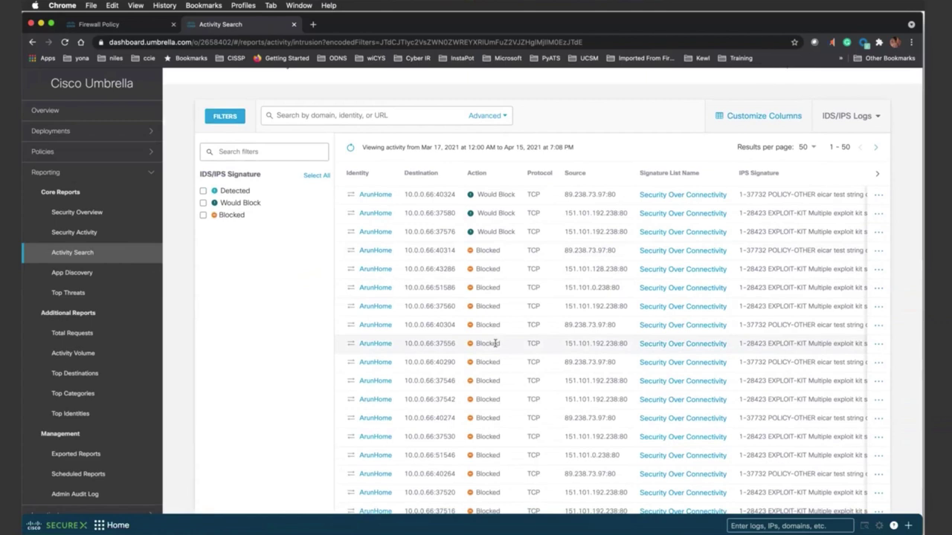
scroll(495, 343, "down", 6)
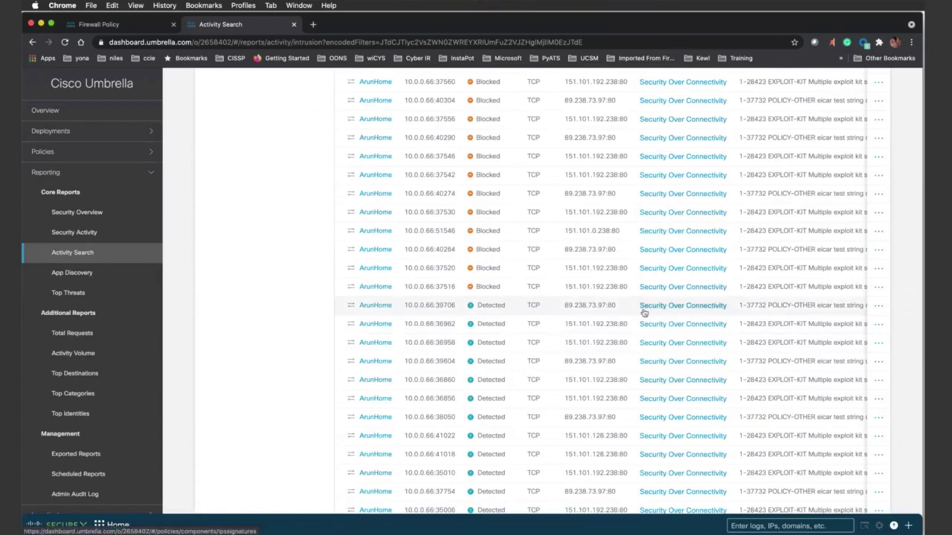
scroll(643, 313, "up", 3)
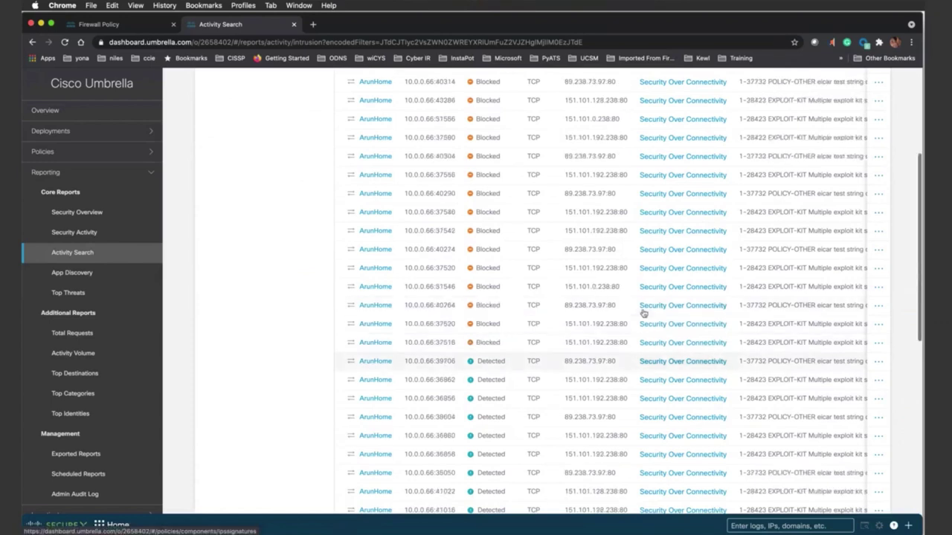
scroll(643, 312, "up", 6)
scroll(643, 312, "up", 3)
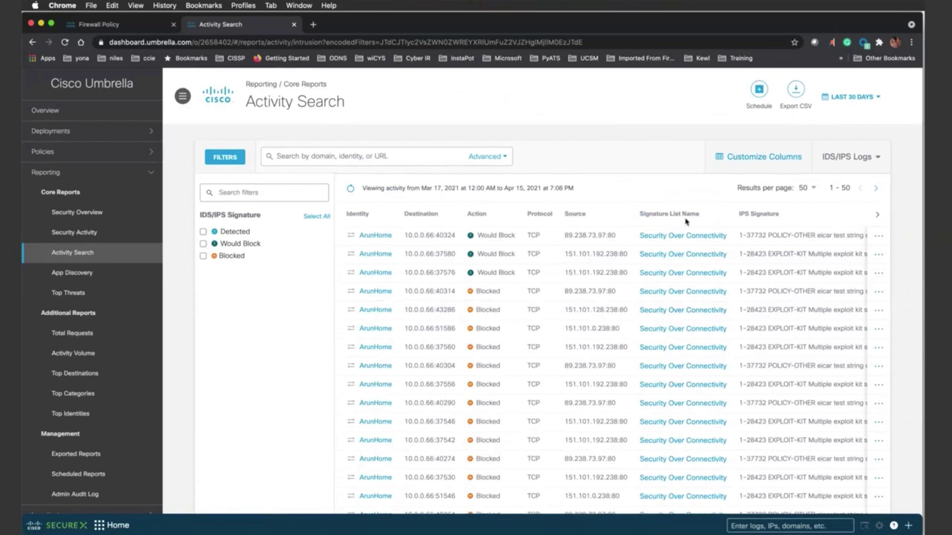
scroll(776, 267, "right", 2)
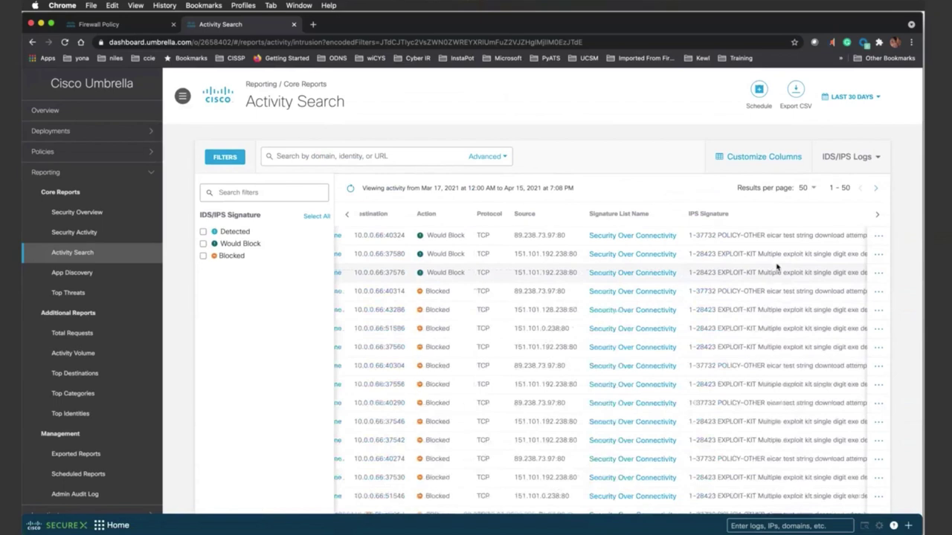
scroll(777, 267, "right", 3)
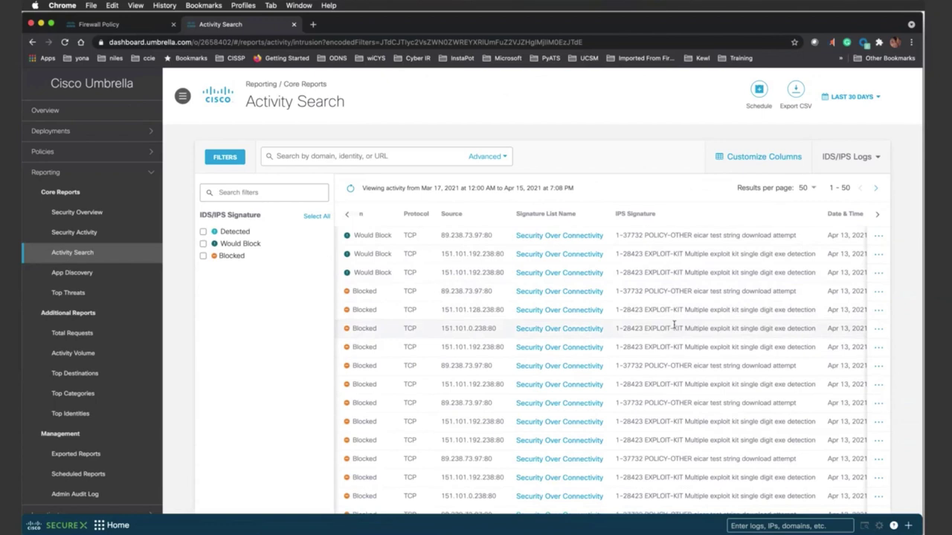
scroll(799, 254, "right", 1)
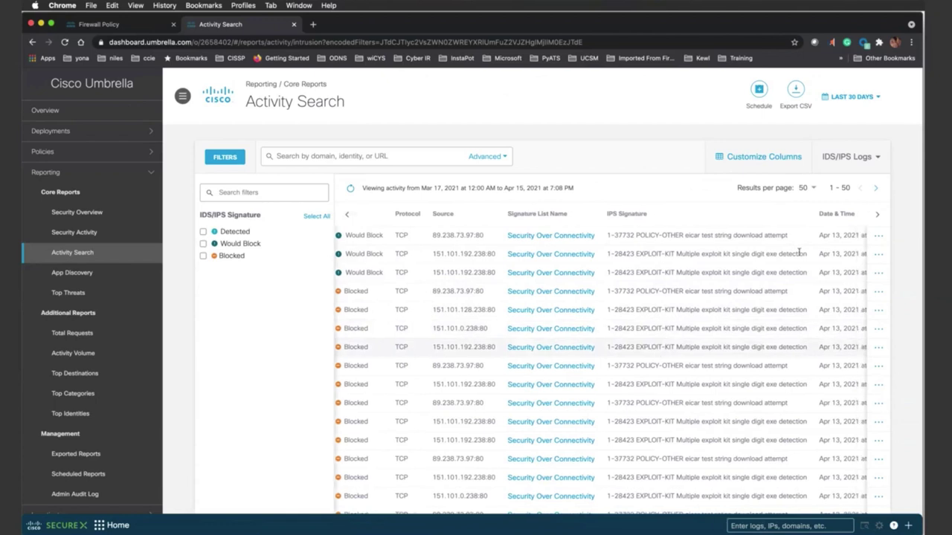
View the full details of the blocked event from source 151.101.128.238 and open its signature's documentation on Snort.
left_click(877, 310)
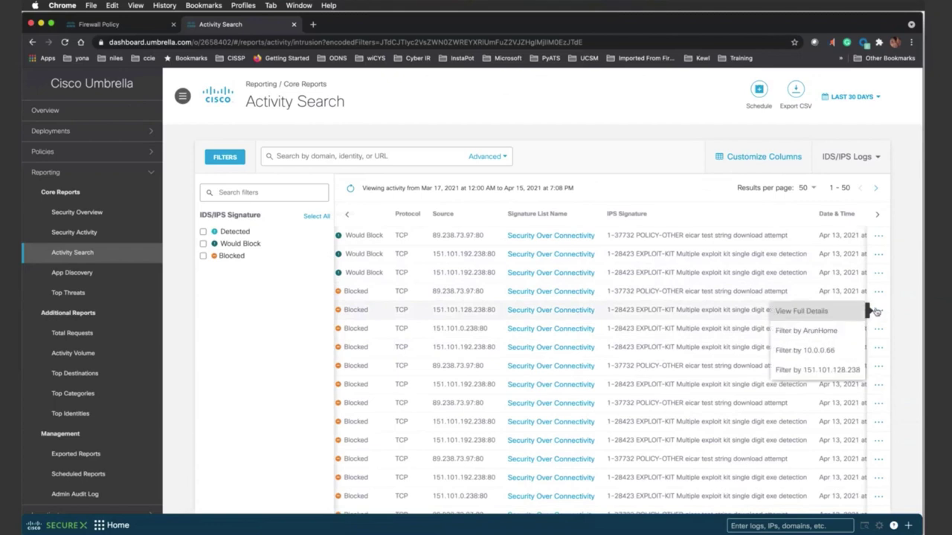
left_click(831, 312)
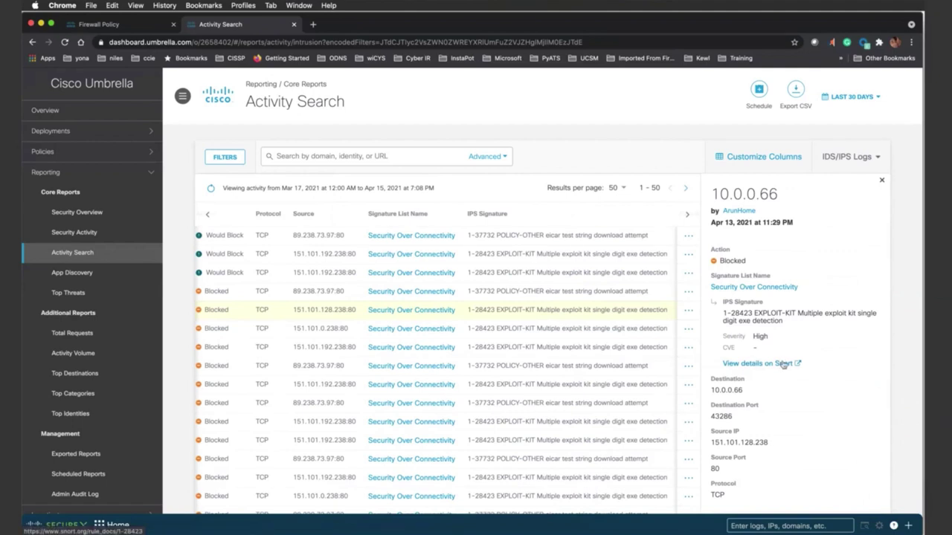
left_click(784, 364)
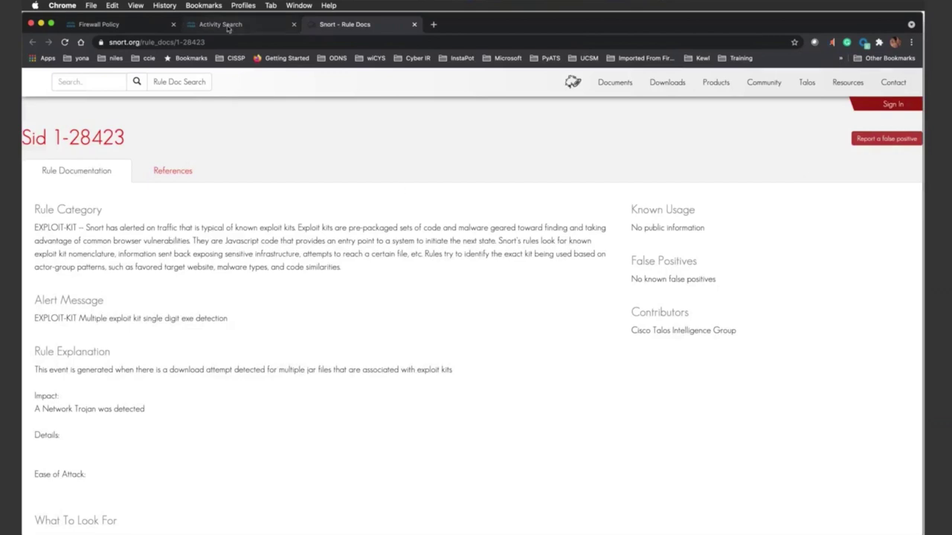
Return to the Activity Search report and look up IPS signature 1-28423 in the advanced search.
left_click(229, 28)
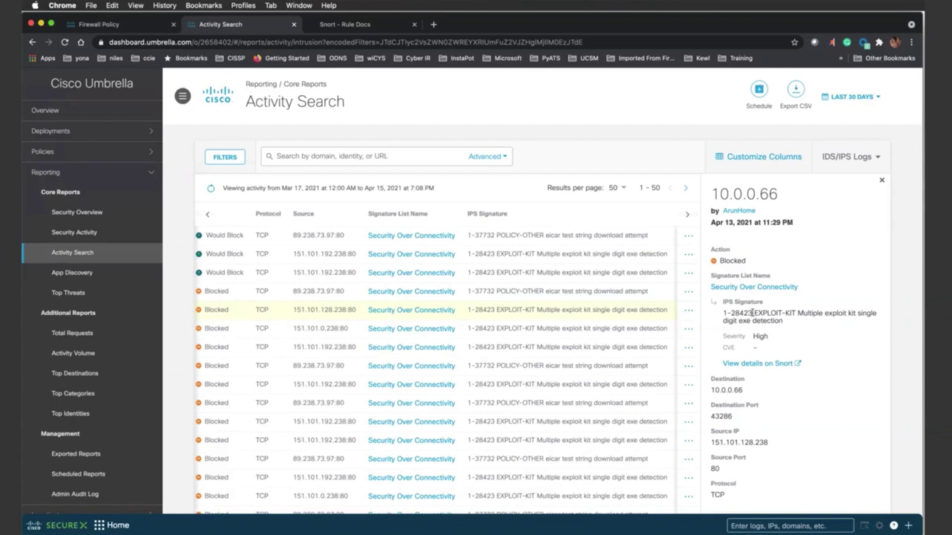
left_click_drag(753, 313, 723, 313)
left_click(486, 157)
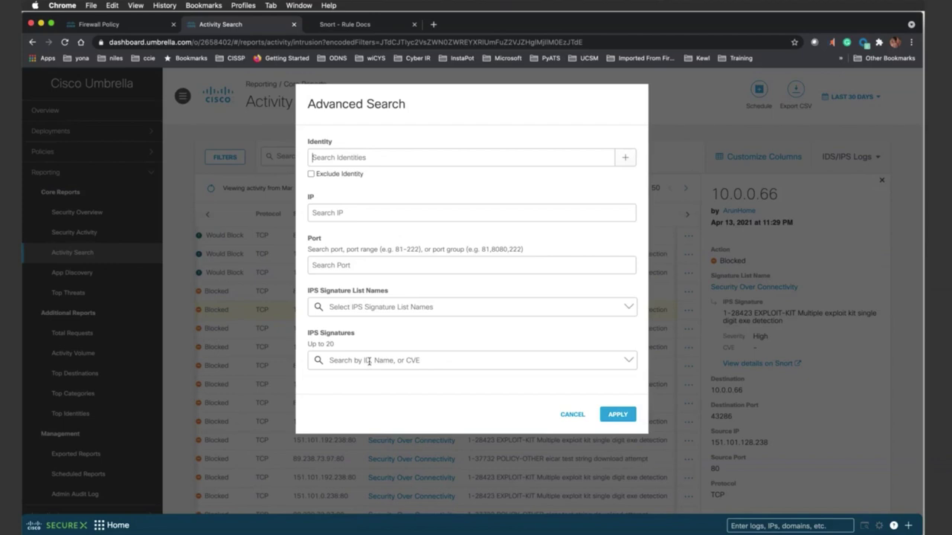
left_click(369, 361)
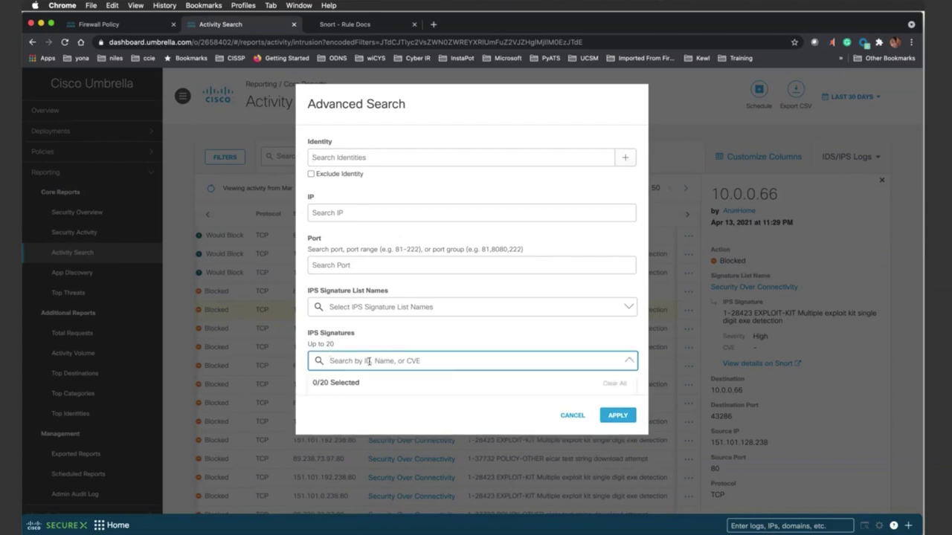
type("1-28423")
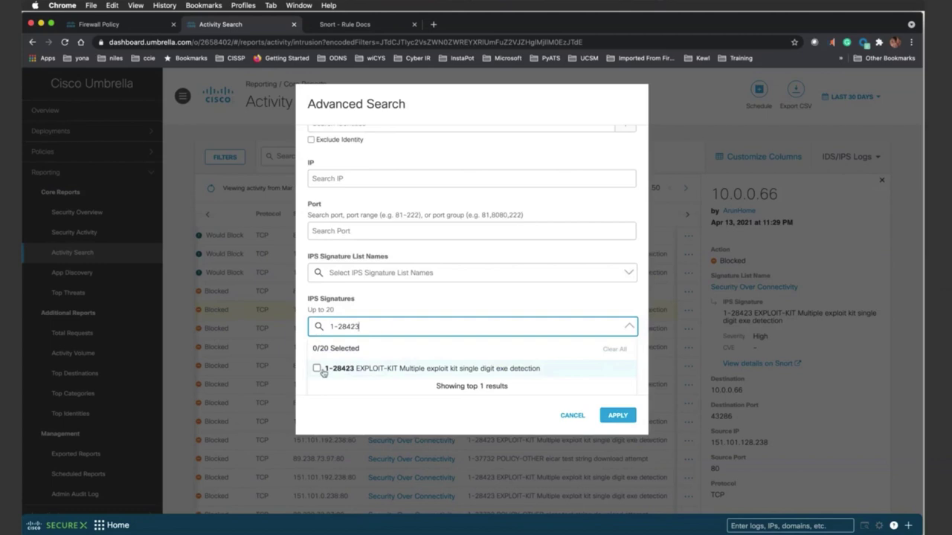
Clear the signature ID from the search and browse the list of available IPS signatures.
key("BackSpace")
key("BackSpace")
key("BackSpace")
key("BackSpace")
key("BackSpace")
key("BackSpace")
key("BackSpace")
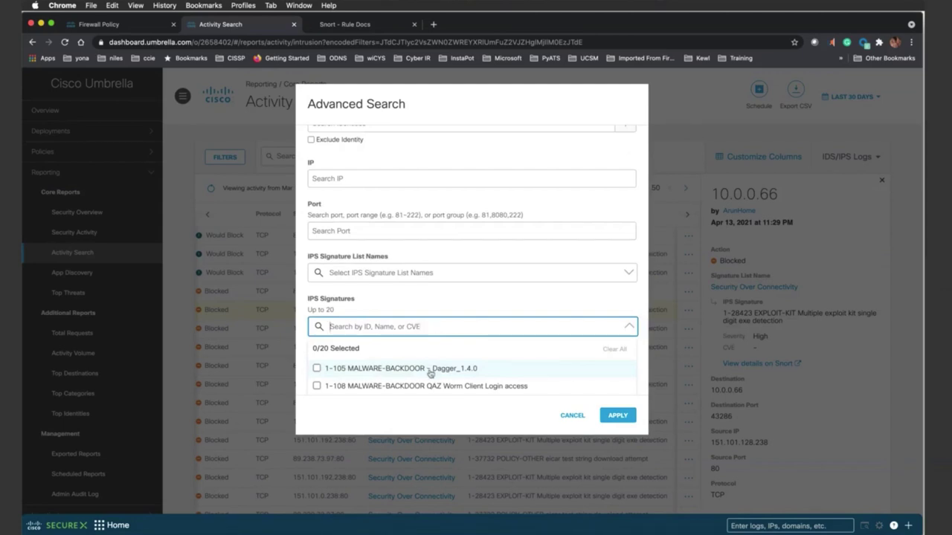
scroll(429, 373, "down", 2)
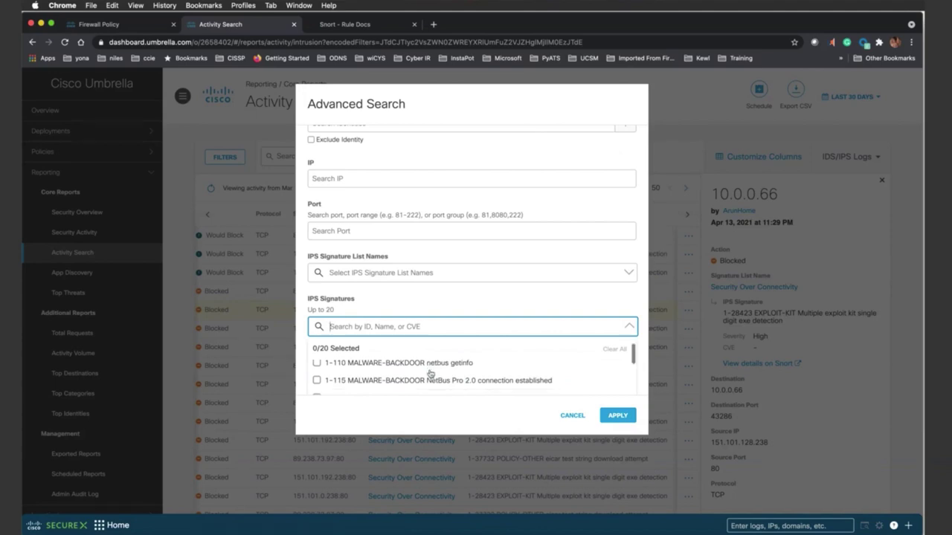
scroll(430, 374, "down", 1)
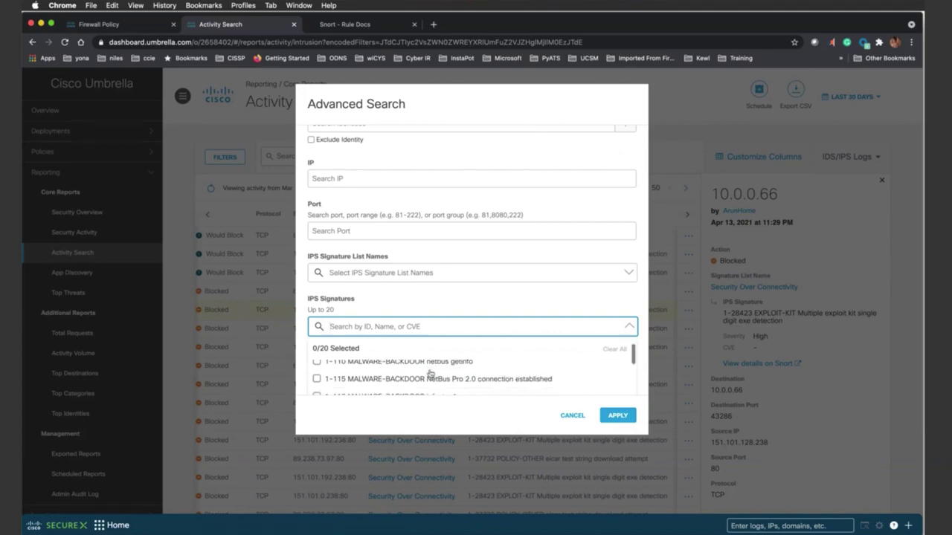
Filter the IDS/IPS logs by the signature list name Security Over Connectivity and apply the advanced search.
left_click(492, 269)
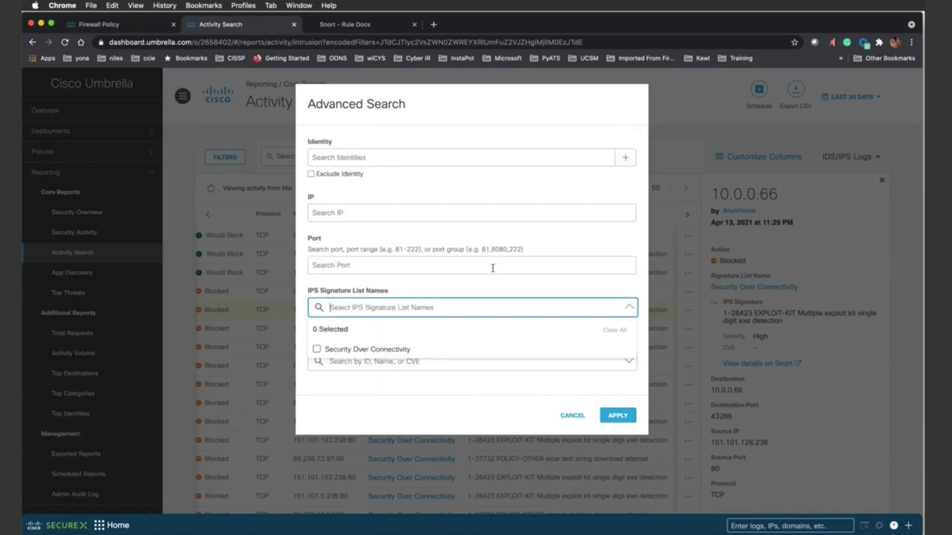
left_click(316, 349)
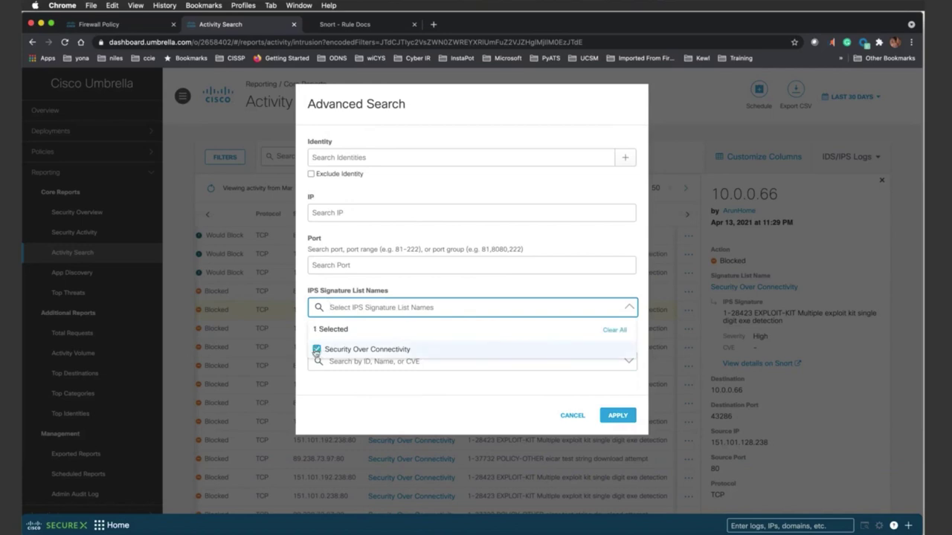
left_click(620, 415)
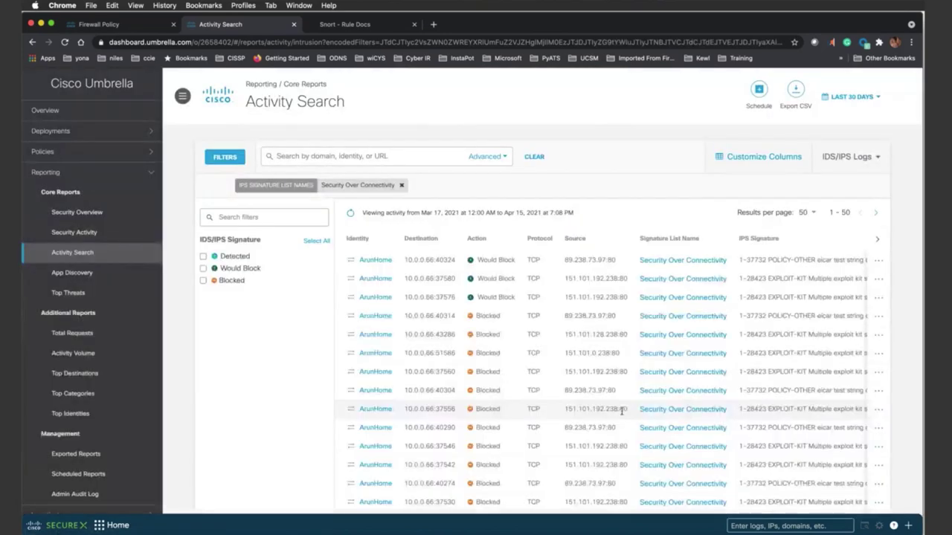